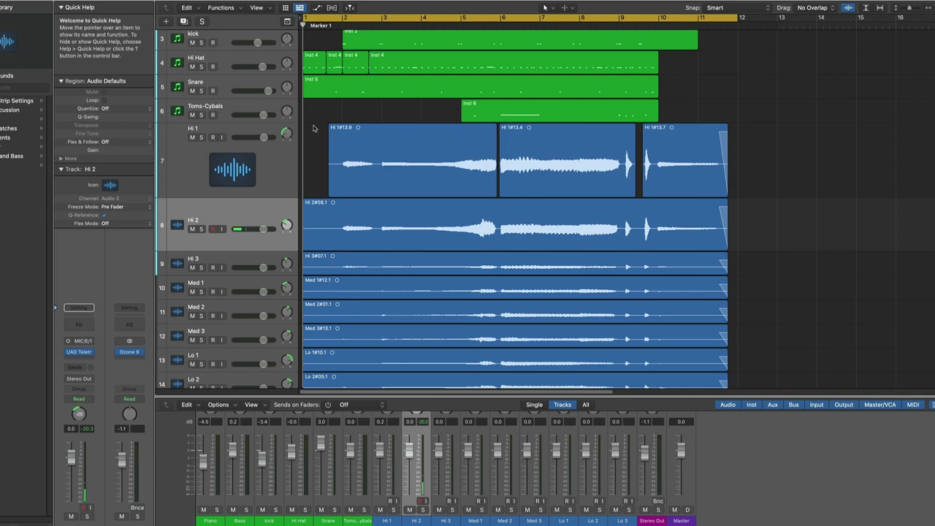
Solo the Hi 1 track, then open the Stereo Out bounce dialog and cancel it.
{"action": "left_click", "coordinate": [202, 138]}
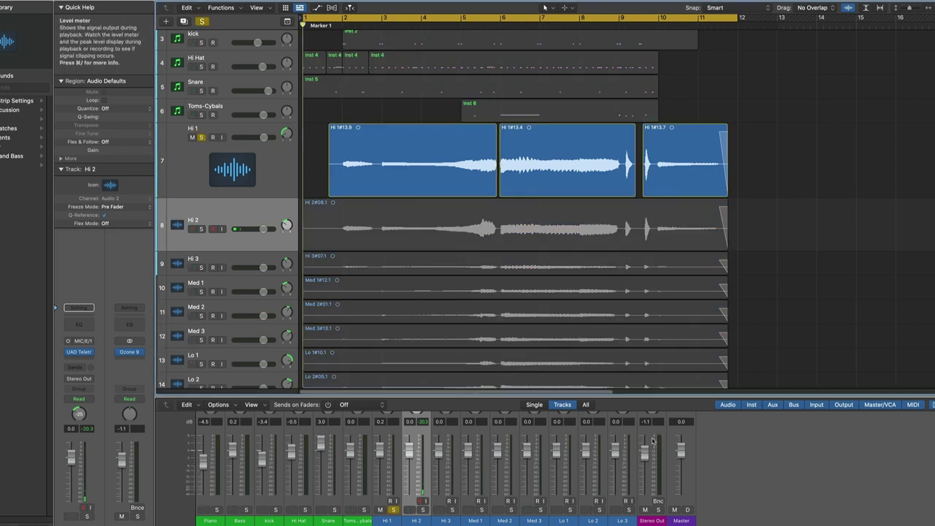
{"action": "left_click", "coordinate": [658, 502]}
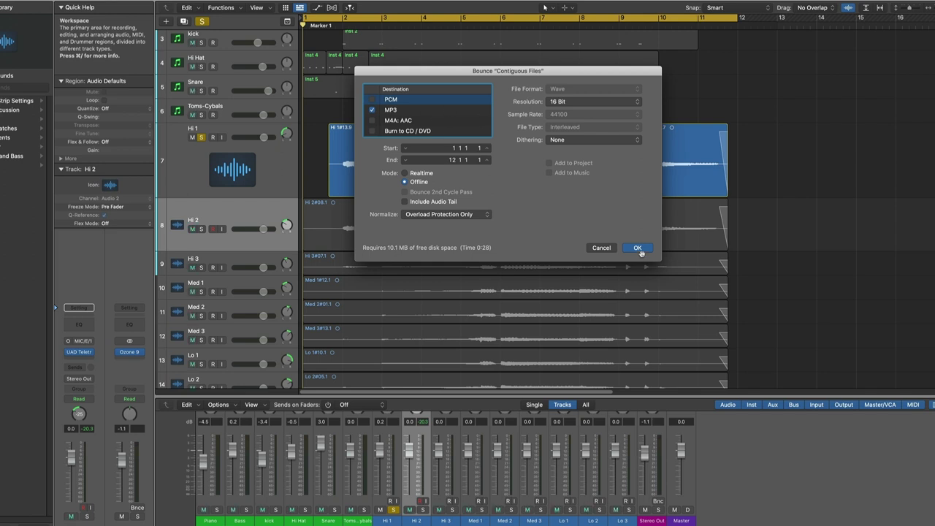
{"action": "left_click", "coordinate": [601, 248]}
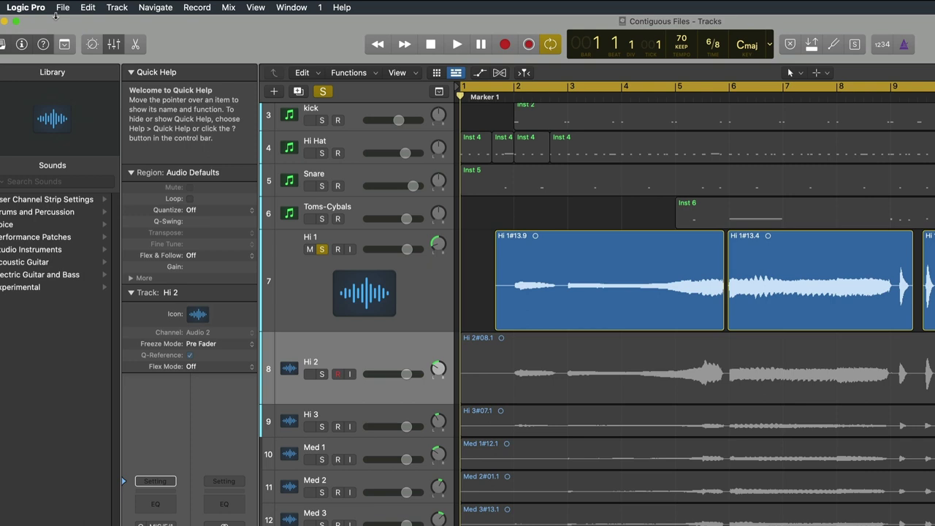
{"action": "left_click", "coordinate": [62, 7]}
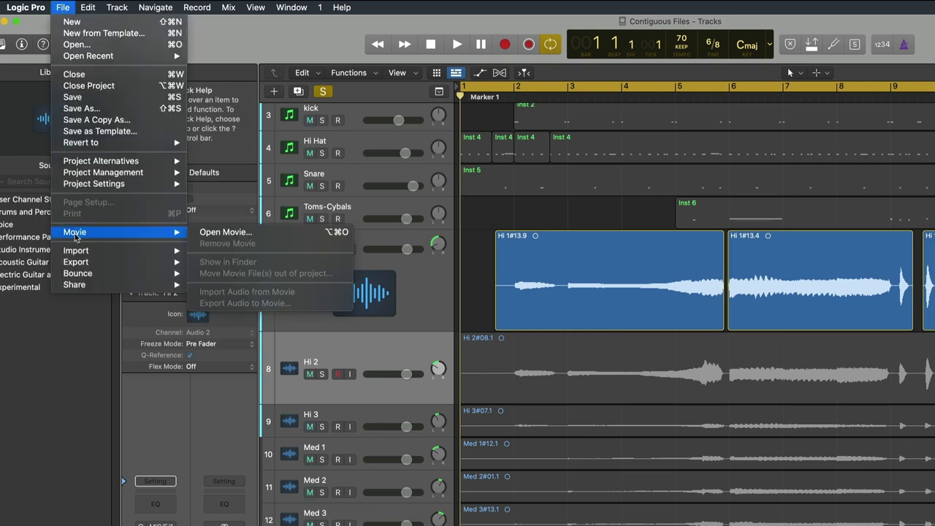
{"action": "mouse_move", "coordinate": [176, 267]}
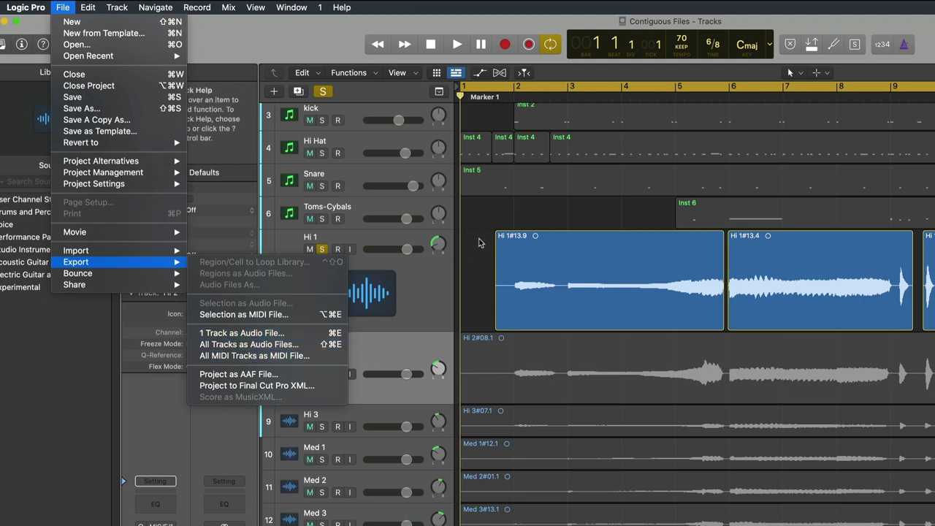
{"action": "left_click", "coordinate": [479, 242]}
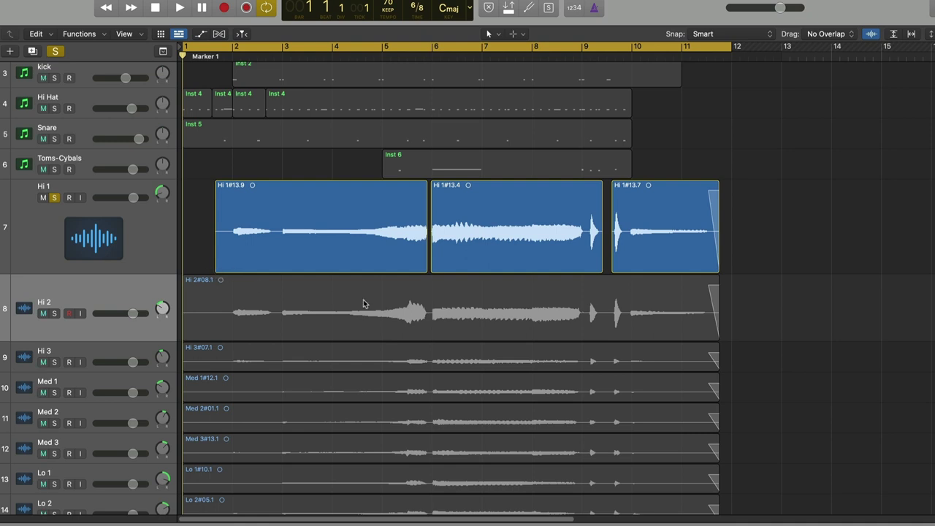
Select and deselect the Hi 2 region, then switch off Hi 1's solo.
{"action": "left_click", "coordinate": [422, 307]}
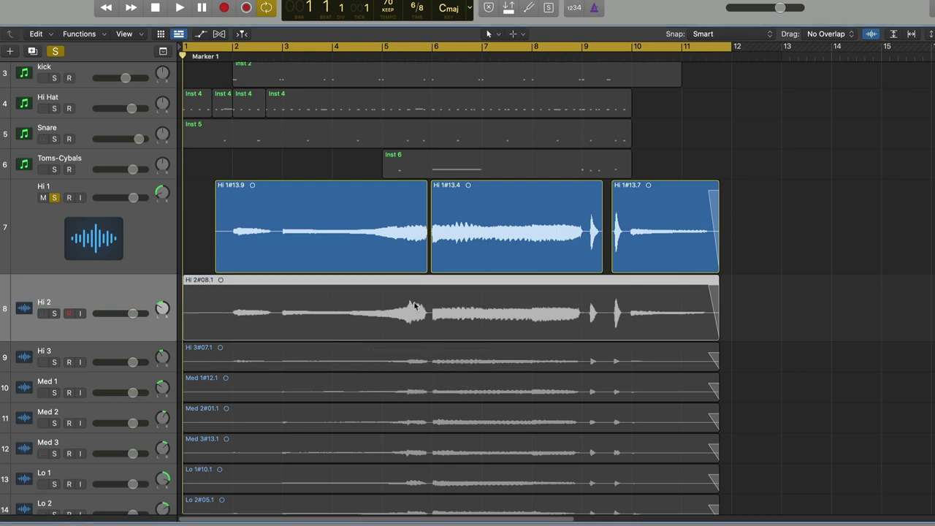
{"action": "left_click", "coordinate": [200, 235]}
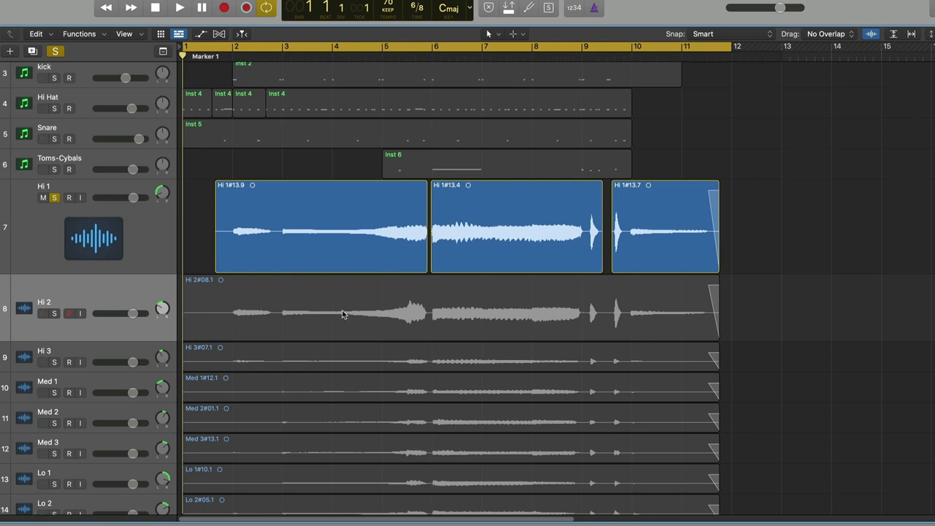
{"action": "left_click", "coordinate": [54, 197]}
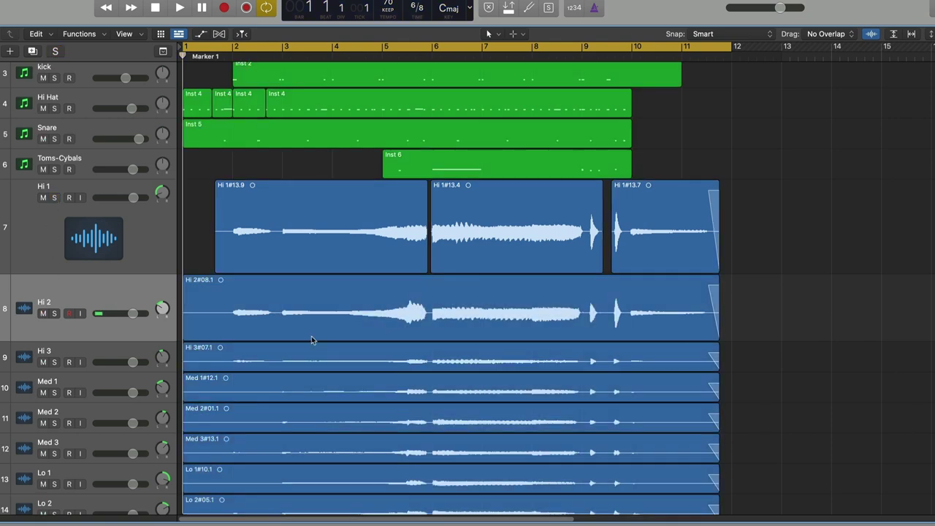
Rename the Hi 2 track's region to HI VOX 2 with Rename Regions.
{"action": "right_click", "coordinate": [270, 291]}
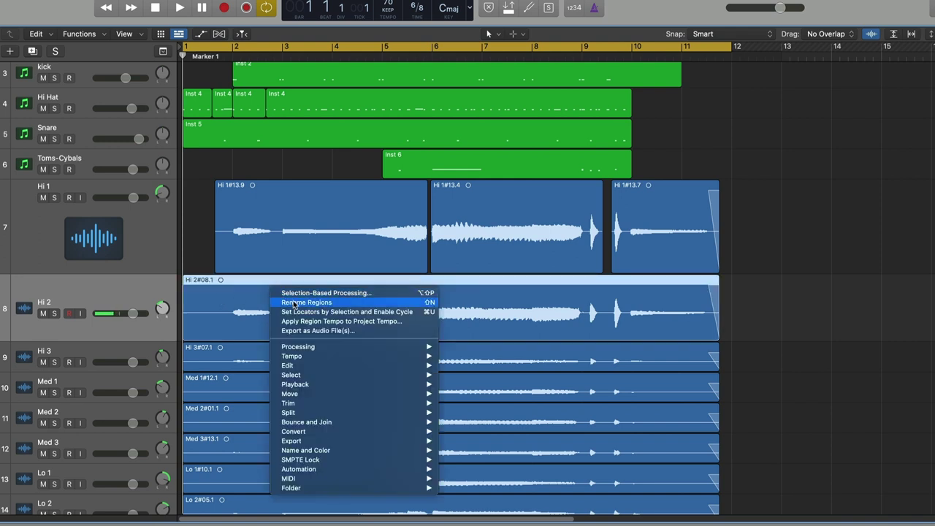
{"action": "left_click", "coordinate": [293, 303]}
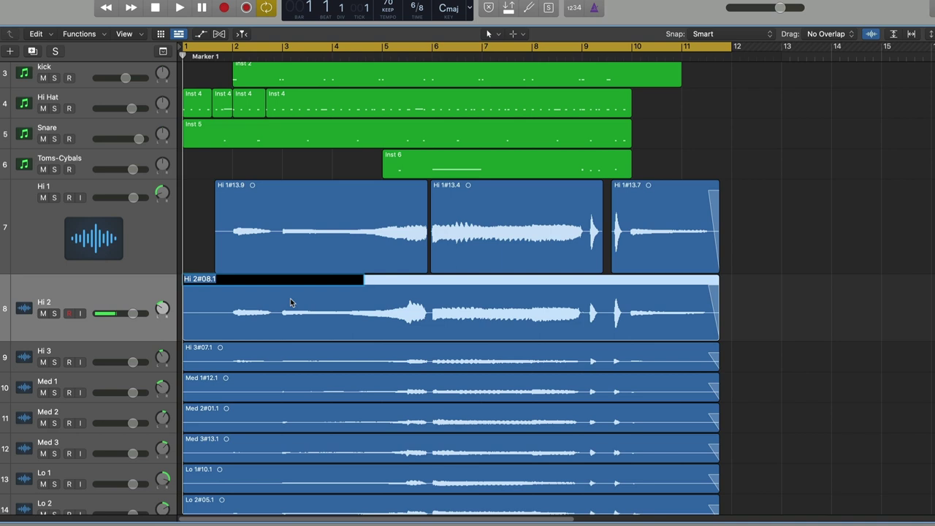
{"action": "type", "text": "Hi"}
{"action": "key", "text": "Return"}
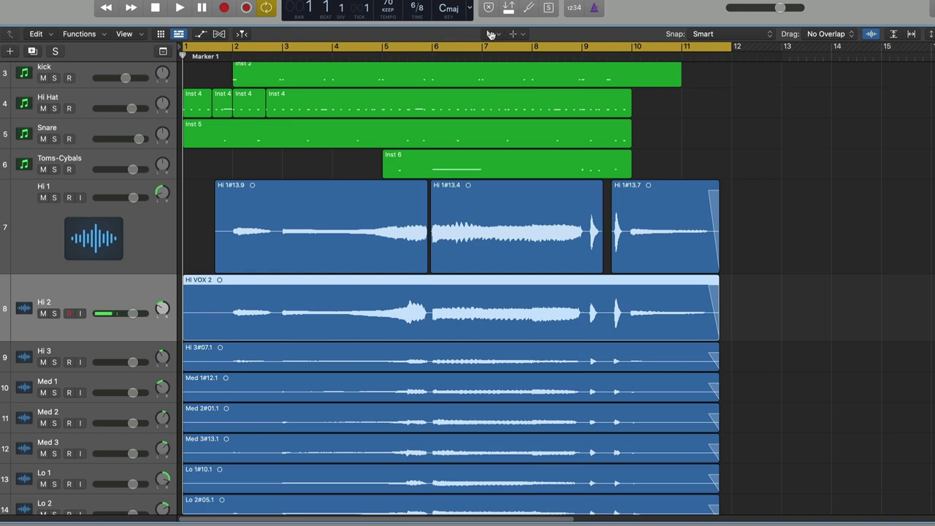
Split a short slice off the start of the Hi 3 region with the Scissors tool.
{"action": "left_click", "coordinate": [491, 34]}
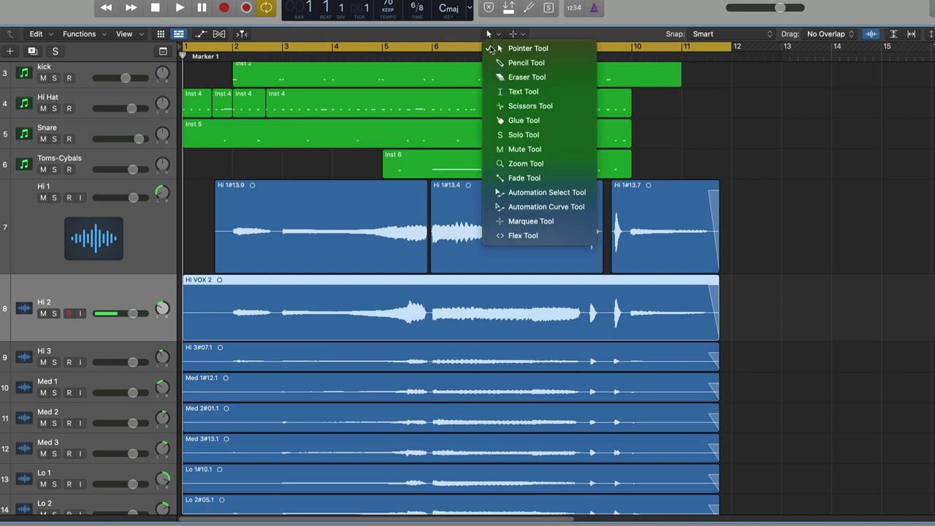
{"action": "left_click", "coordinate": [500, 109]}
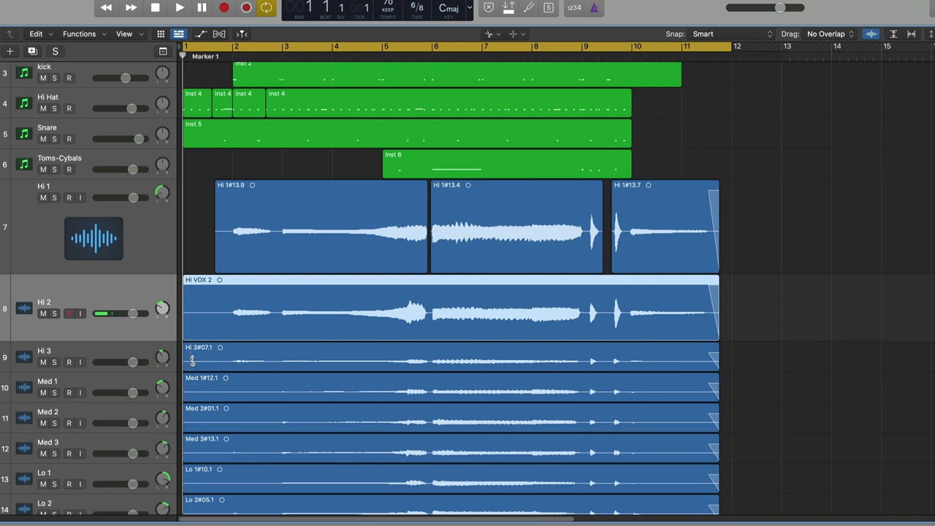
{"action": "left_click", "coordinate": [191, 360]}
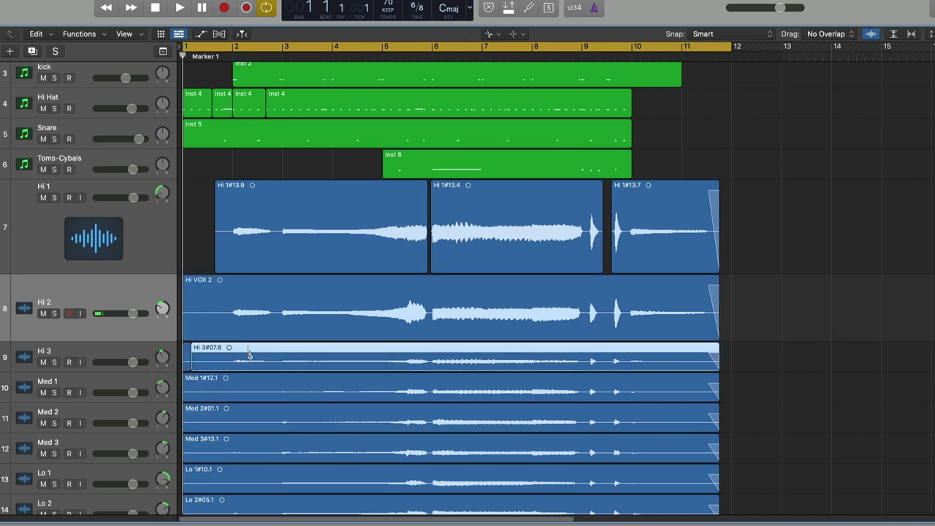
Option-drag a copy of the cut slice onto bar 1 of the Hi 1 track.
{"action": "left_click", "coordinate": [490, 34]}
{"action": "left_click", "coordinate": [511, 46]}
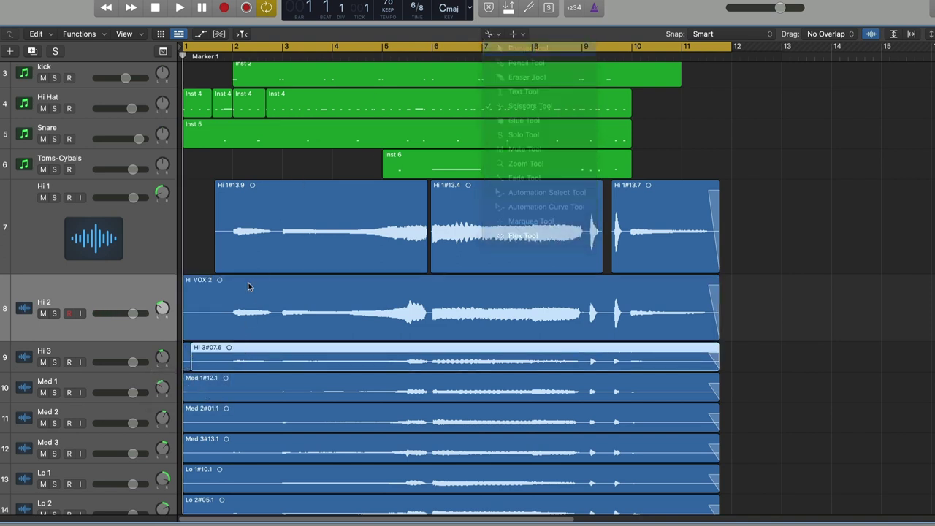
{"action": "left_click", "coordinate": [187, 360]}
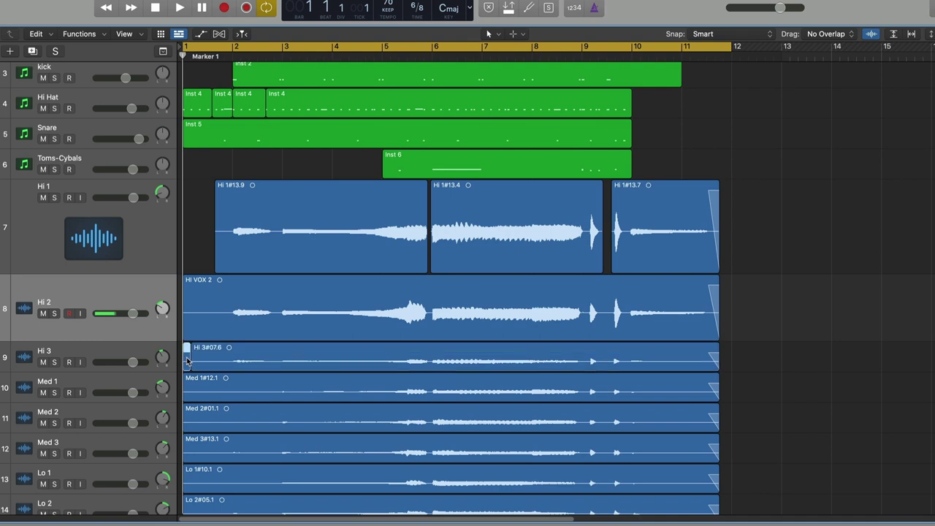
{"action": "left_click_drag", "start_coordinate": [187, 360], "coordinate": [190, 255]}
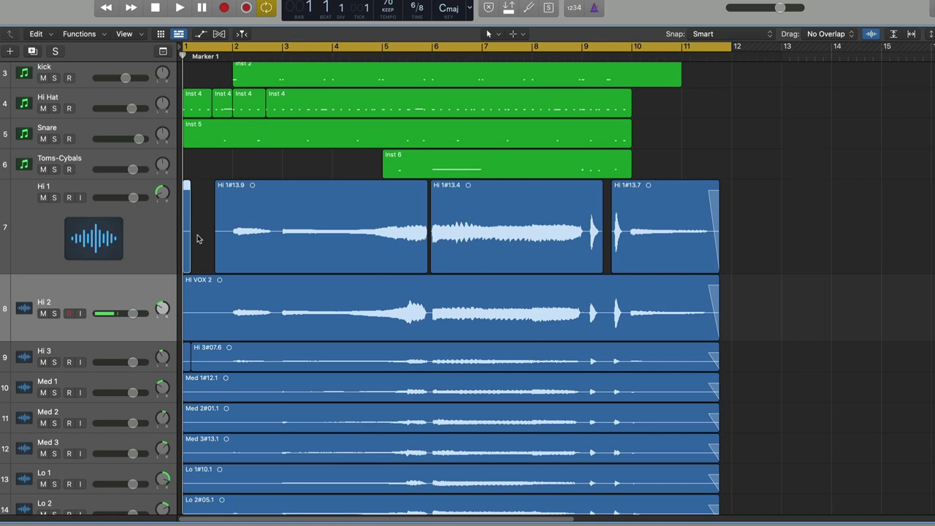
Glue all Hi 1 regions into one new audio region spanning bars 1 to 11.
{"action": "left_click", "coordinate": [760, 239]}
{"action": "left_click_drag", "start_coordinate": [794, 233], "coordinate": [187, 222]}
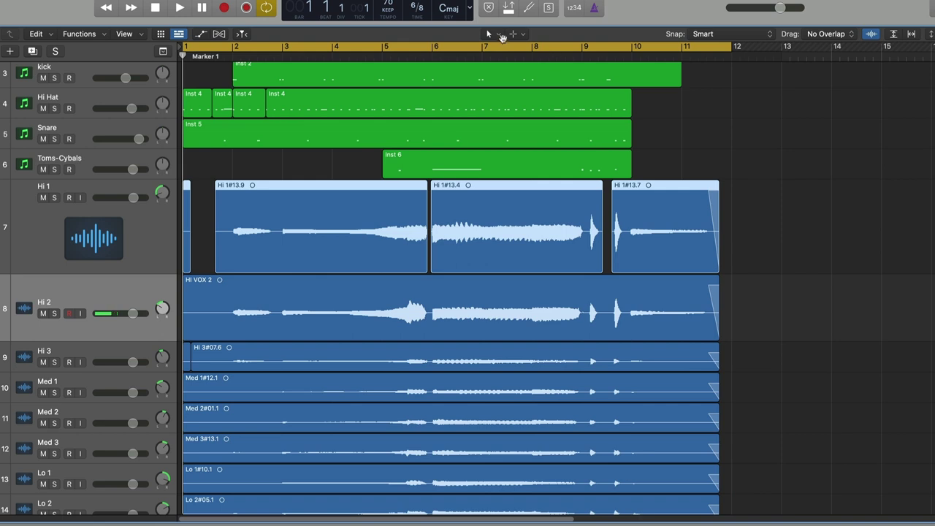
{"action": "left_click", "coordinate": [501, 35]}
{"action": "left_click", "coordinate": [504, 124]}
{"action": "left_click", "coordinate": [189, 232]}
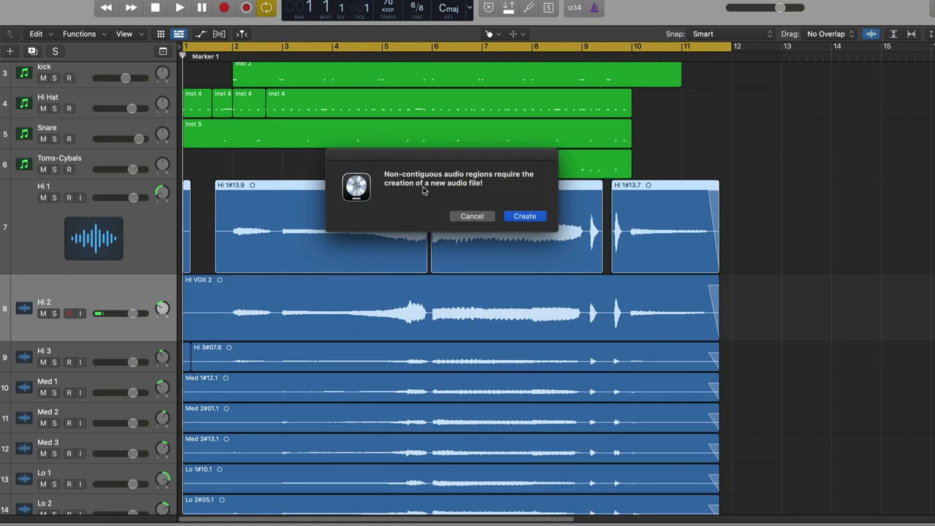
{"action": "left_click", "coordinate": [525, 216]}
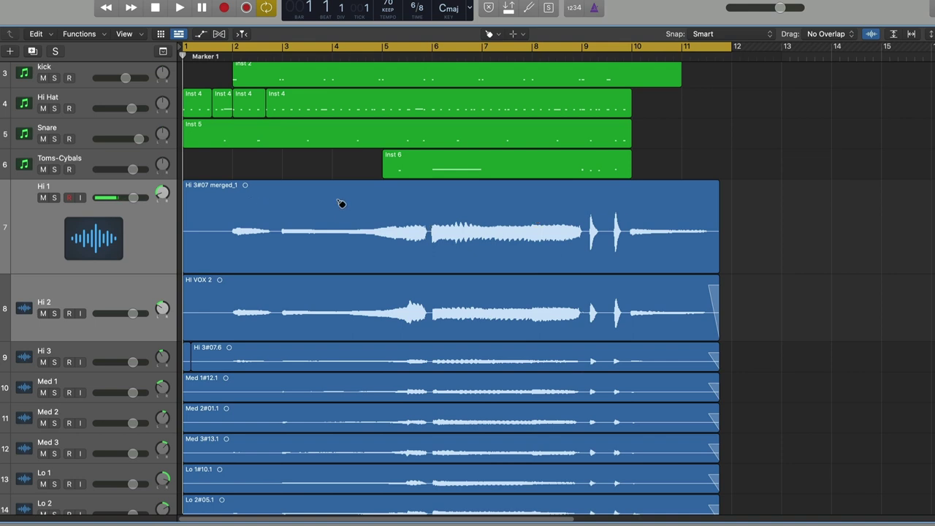
Back on the Pointer tool, rename the merged Hi 1 region to HI VOX 1.
{"action": "left_click", "coordinate": [499, 32]}
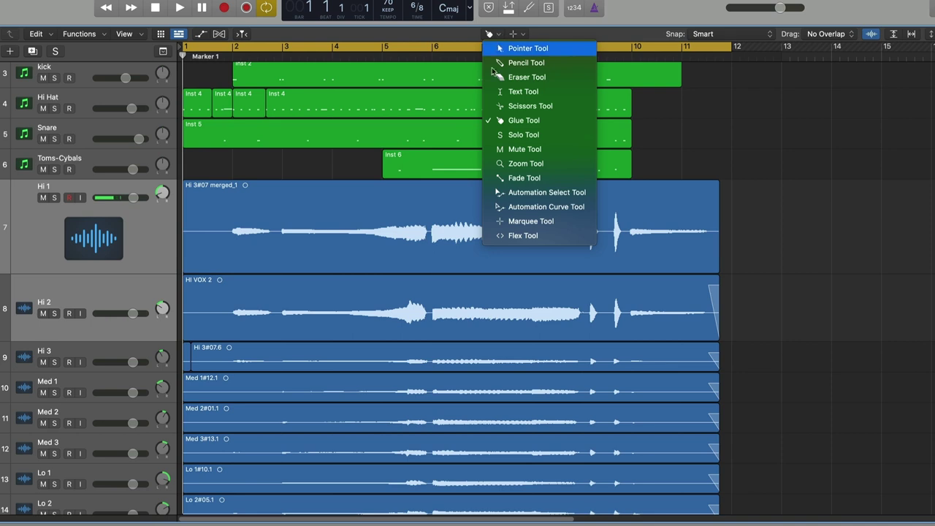
{"action": "left_click", "coordinate": [499, 48]}
{"action": "right_click", "coordinate": [271, 202]}
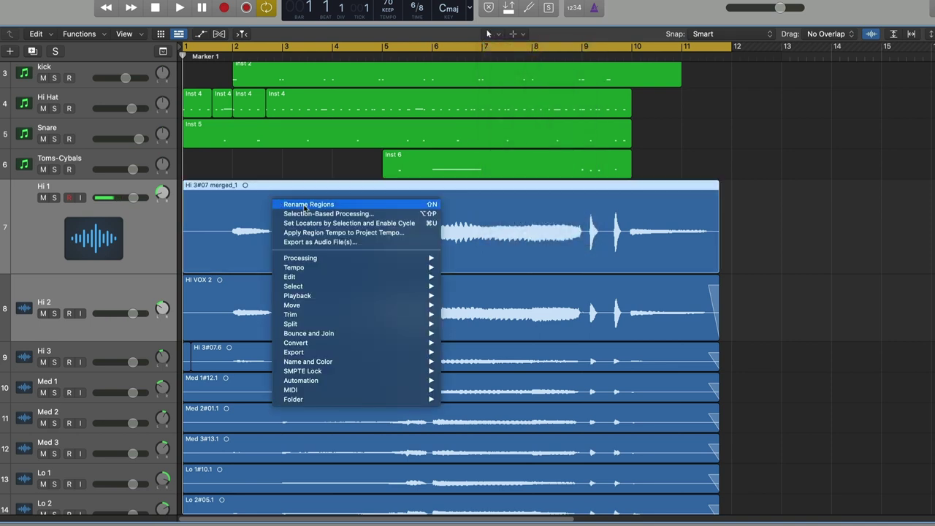
{"action": "left_click", "coordinate": [305, 206]}
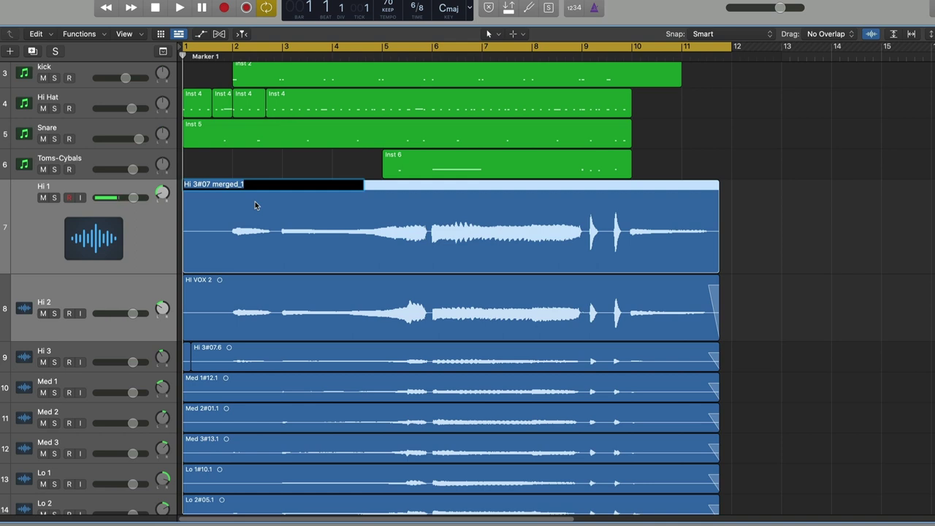
{"action": "type", "text": "Hi"}
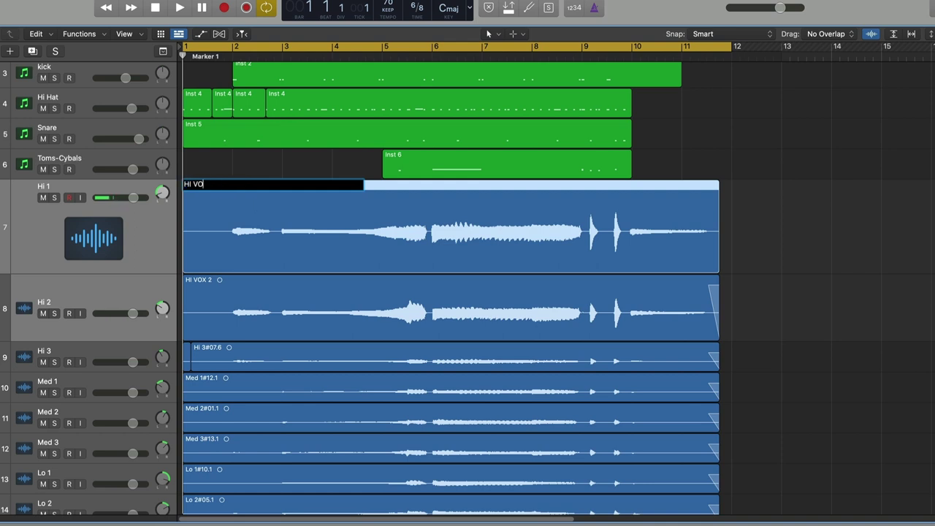
{"action": "key", "text": "Return"}
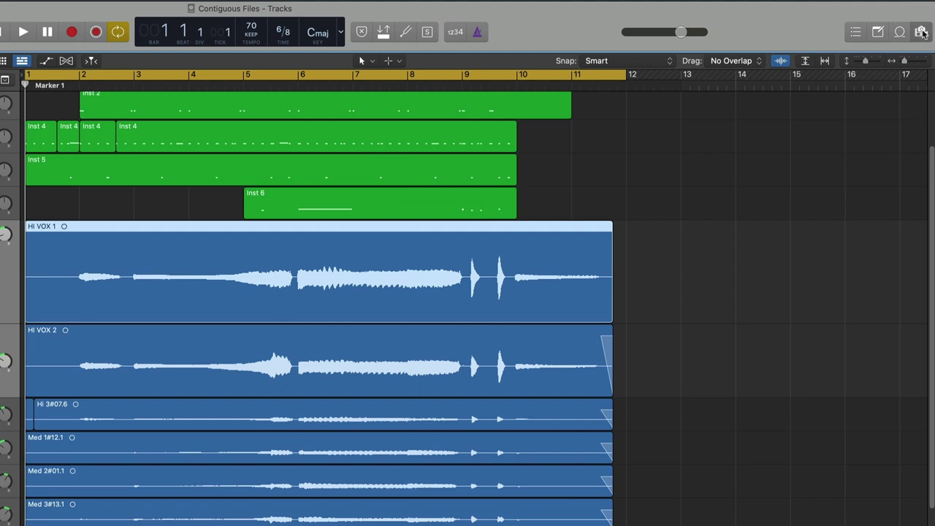
In the Browser's Project list, rename the merged audio file behind HI VOX 1 to HI VOX 1.wav.
{"action": "left_click", "coordinate": [921, 32]}
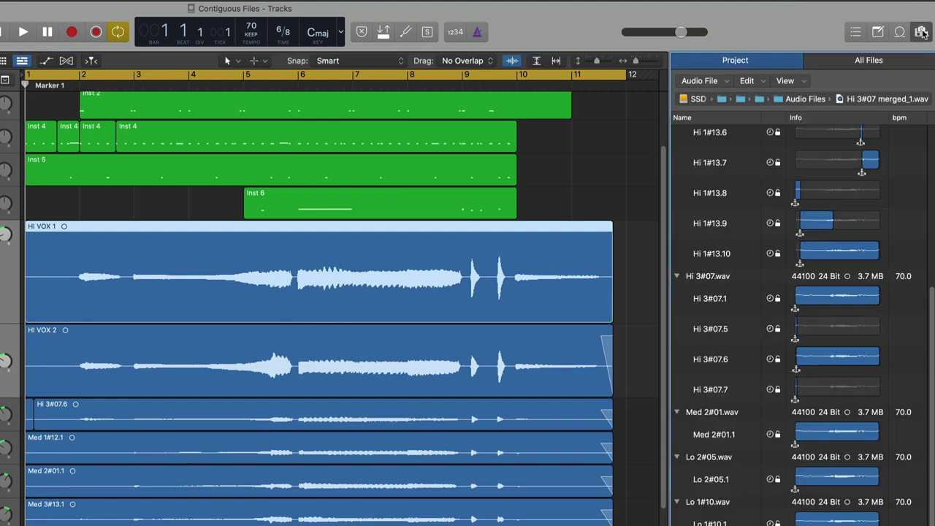
{"action": "left_click", "coordinate": [502, 268]}
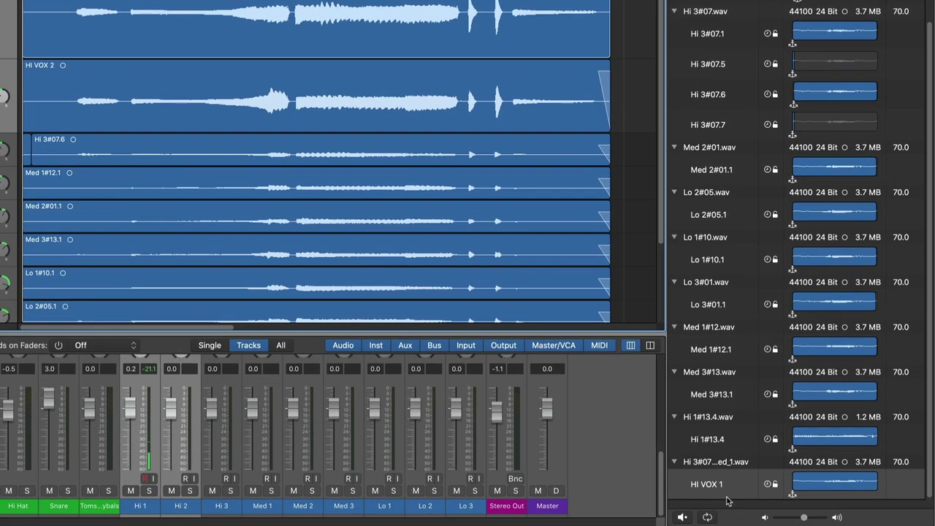
{"action": "scroll", "coordinate": [727, 501], "scroll_direction": "down", "scroll_amount": 1}
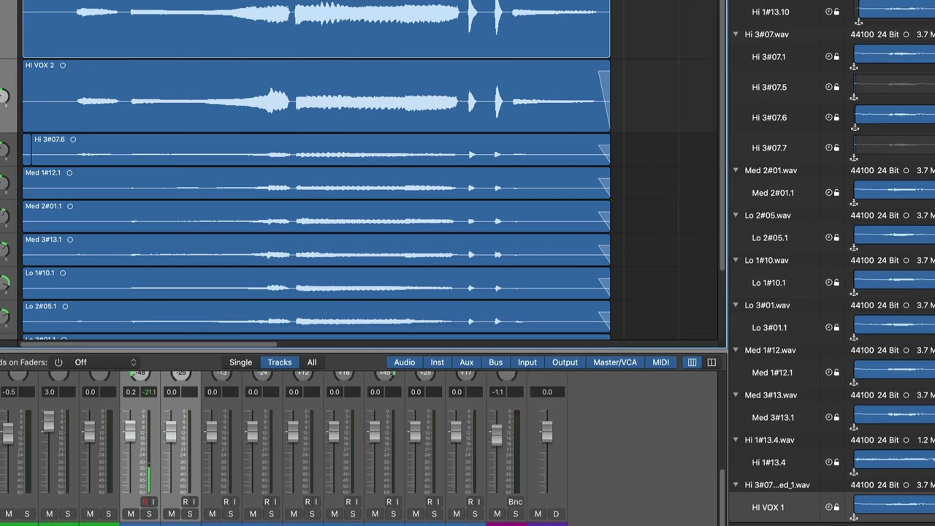
{"action": "left_click", "coordinate": [772, 491]}
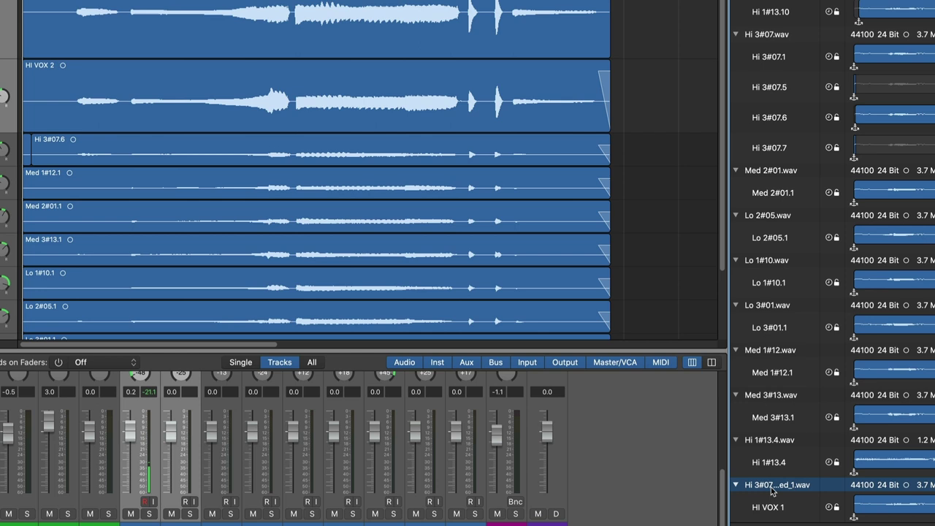
{"action": "double_click", "coordinate": [772, 486]}
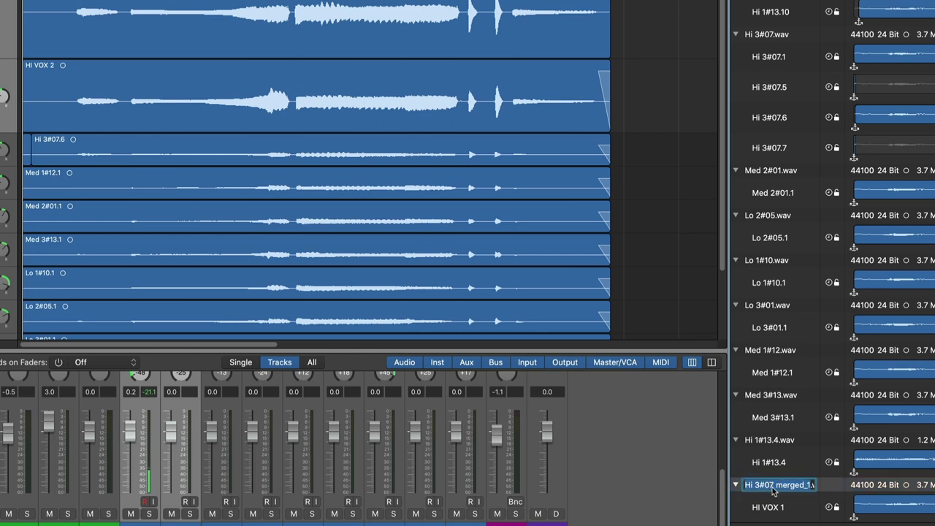
{"action": "type", "text": "HI VOX "}
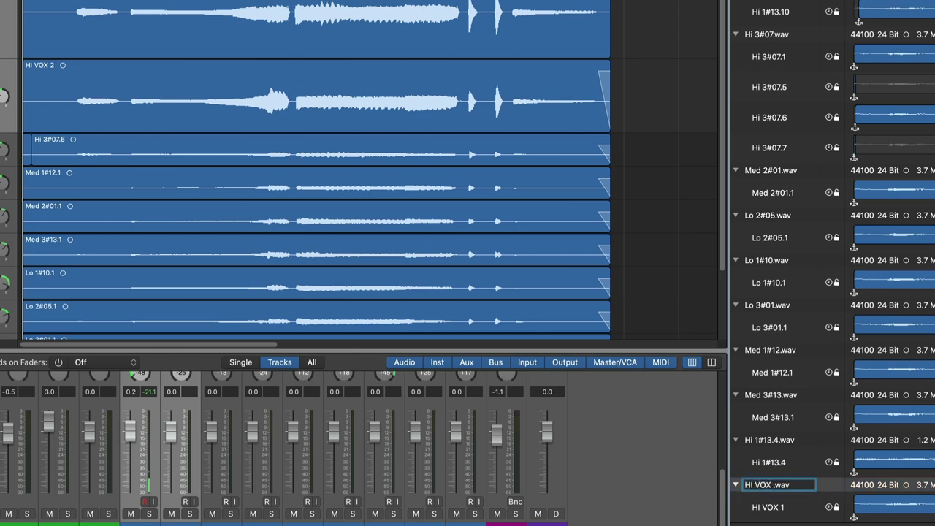
{"action": "type", "text": "1"}
{"action": "key", "text": "Return"}
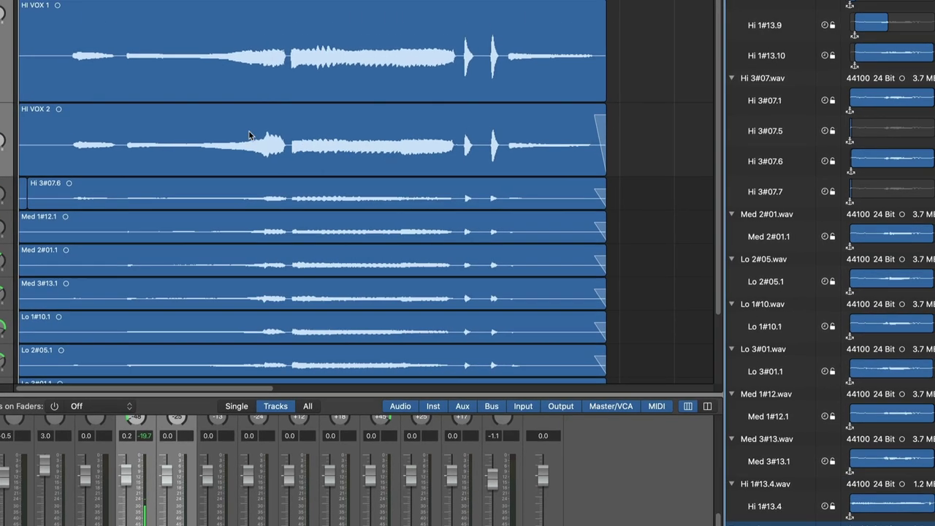
Rename the HI VOX 2 region's source file Hi 2#08.wav to HI VOX 2.wav.
{"action": "left_click", "coordinate": [168, 134]}
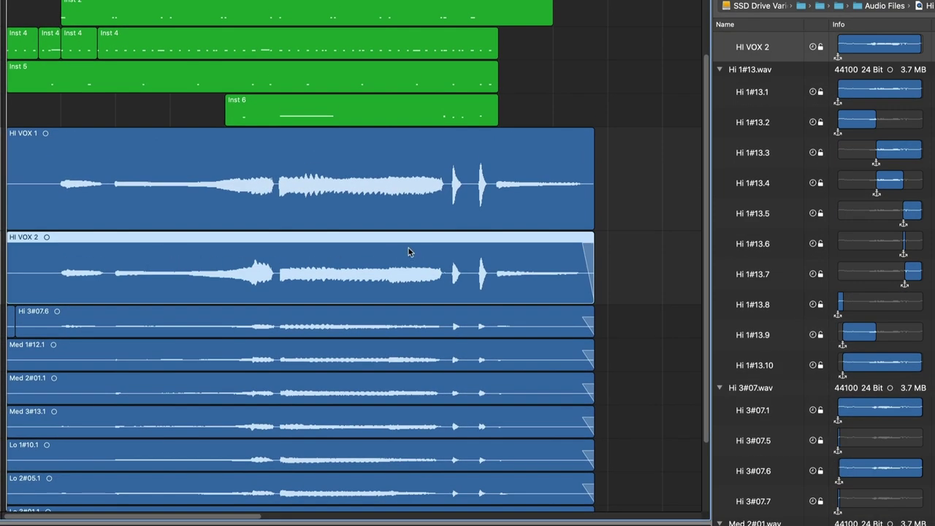
{"action": "scroll", "coordinate": [778, 58], "scroll_direction": "up", "scroll_amount": 1}
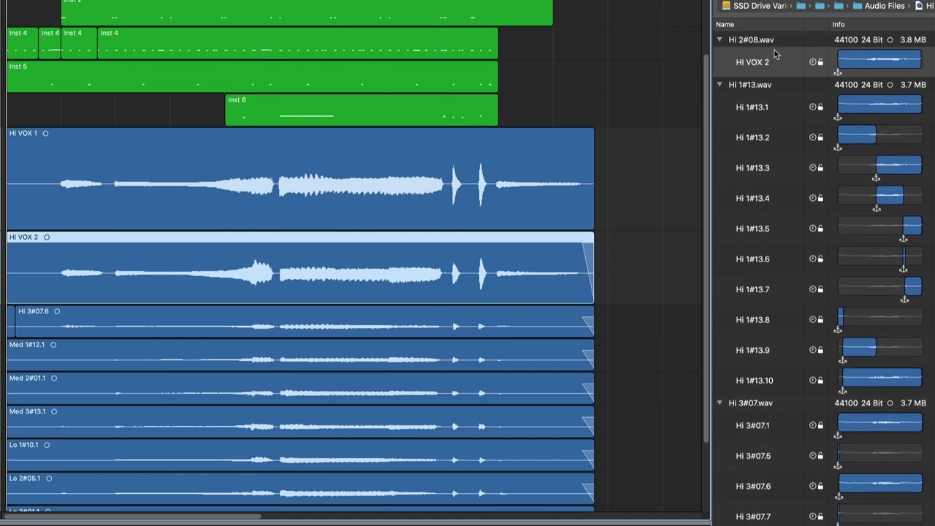
{"action": "left_click", "coordinate": [747, 42]}
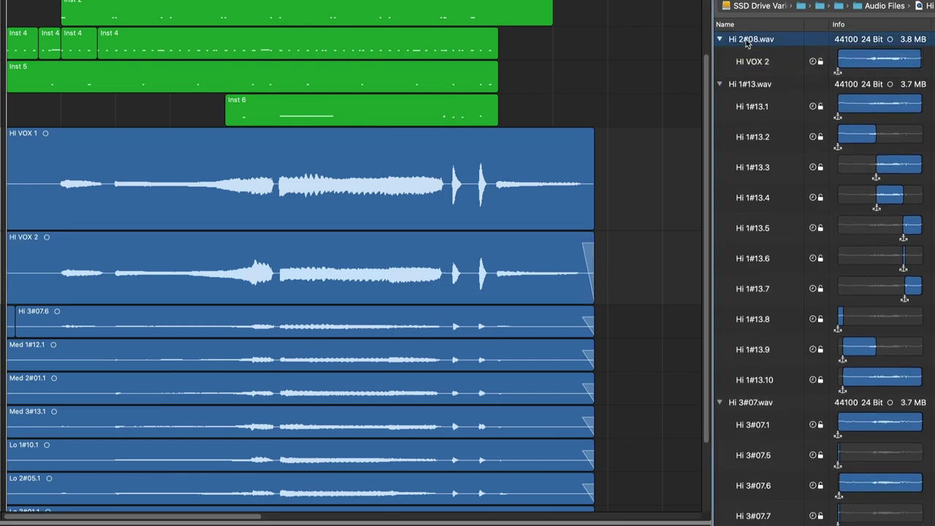
{"action": "double_click", "coordinate": [746, 42]}
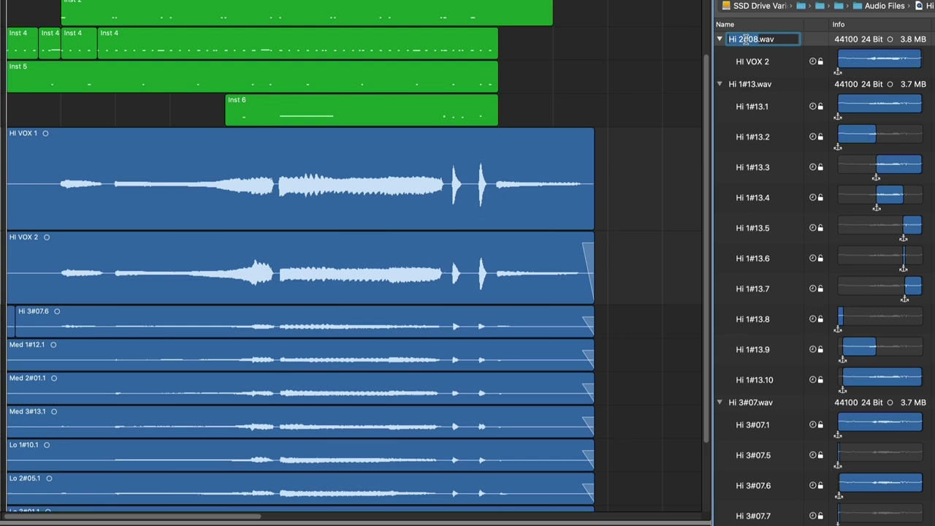
{"action": "type", "text": "HI VOX"}
{"action": "type", "text": " 2"}
{"action": "key", "text": "Return"}
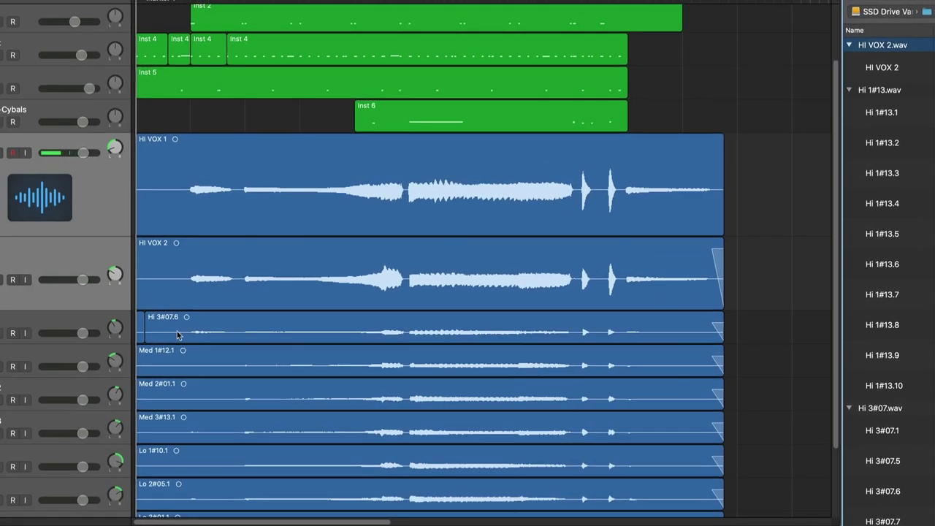
Extend the Hi 3#07.6 region's start a little further left.
{"action": "left_click", "coordinate": [68, 327]}
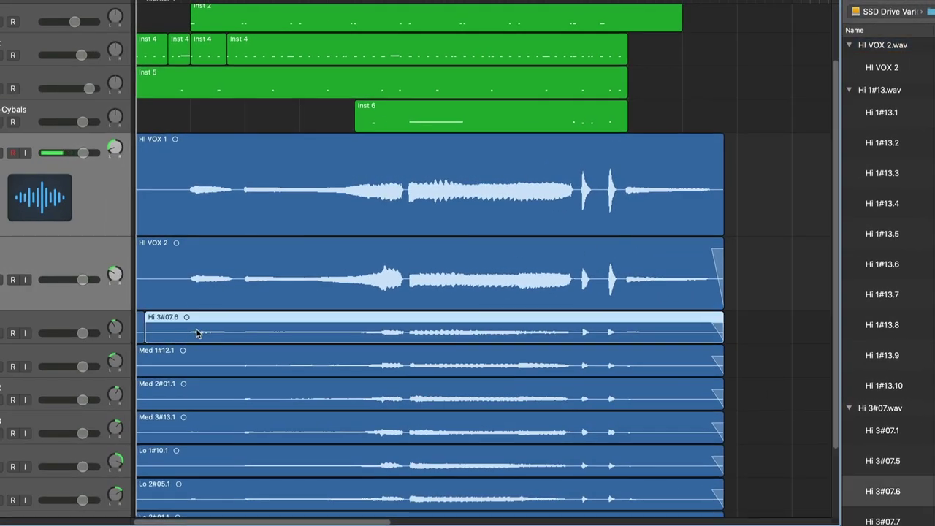
{"action": "left_click", "coordinate": [141, 338]}
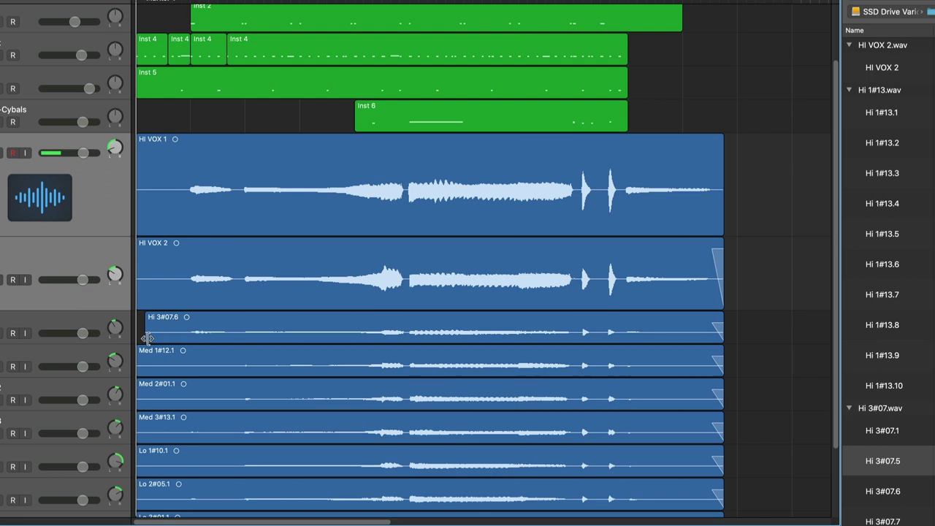
{"action": "left_click_drag", "start_coordinate": [141, 333], "coordinate": [126, 338]}
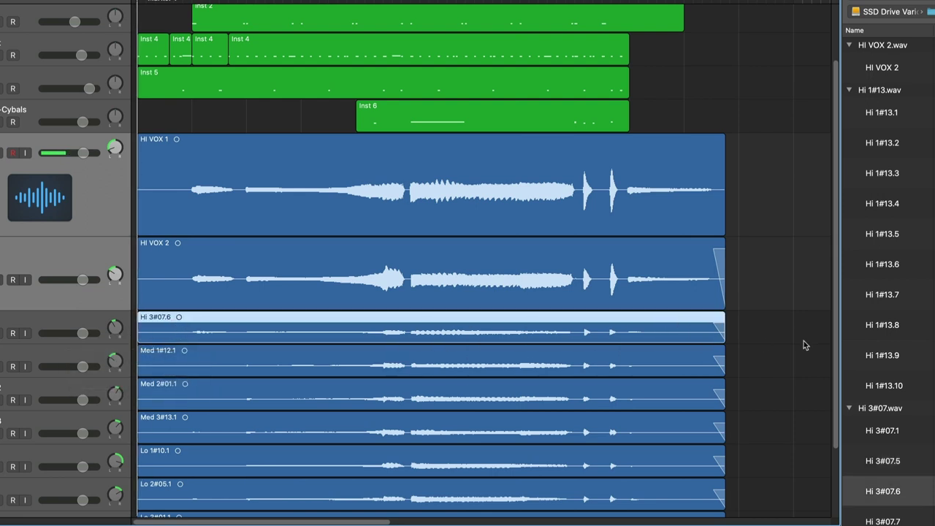
Rename the Hi 3#07.6 region to HI VOX 3 in the Browser and make its track taller.
{"action": "left_click", "coordinate": [781, 338]}
{"action": "left_click", "coordinate": [630, 335]}
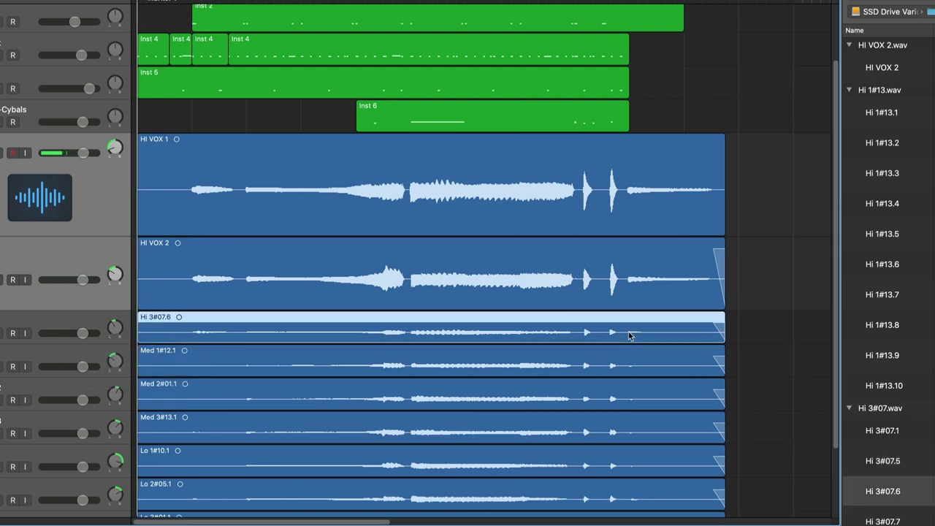
{"action": "double_click", "coordinate": [879, 492]}
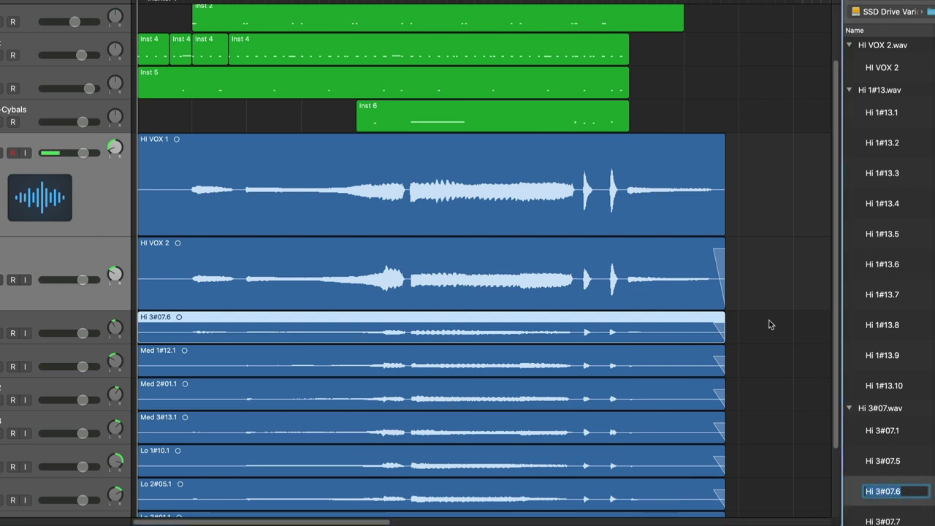
{"action": "type", "text": "HI VOX 3"}
{"action": "key", "text": "Return"}
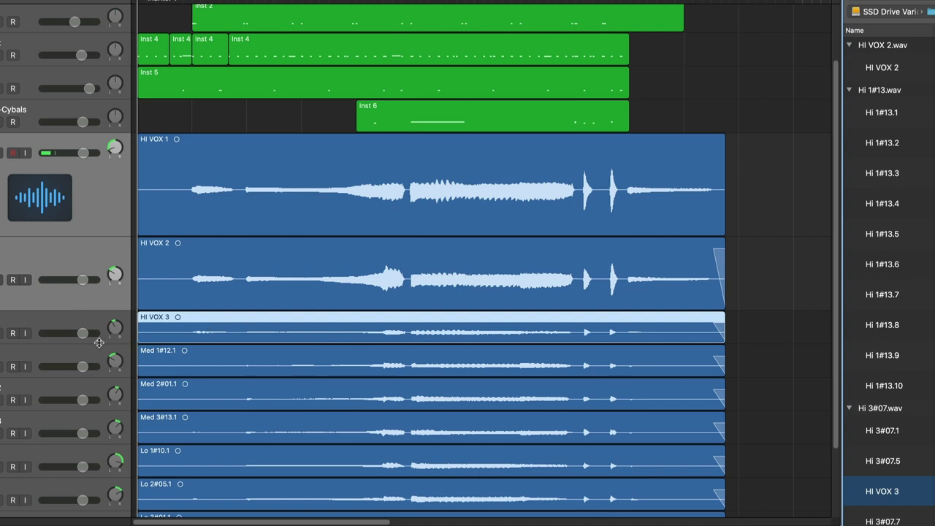
{"action": "left_click_drag", "start_coordinate": [100, 350], "coordinate": [99, 382]}
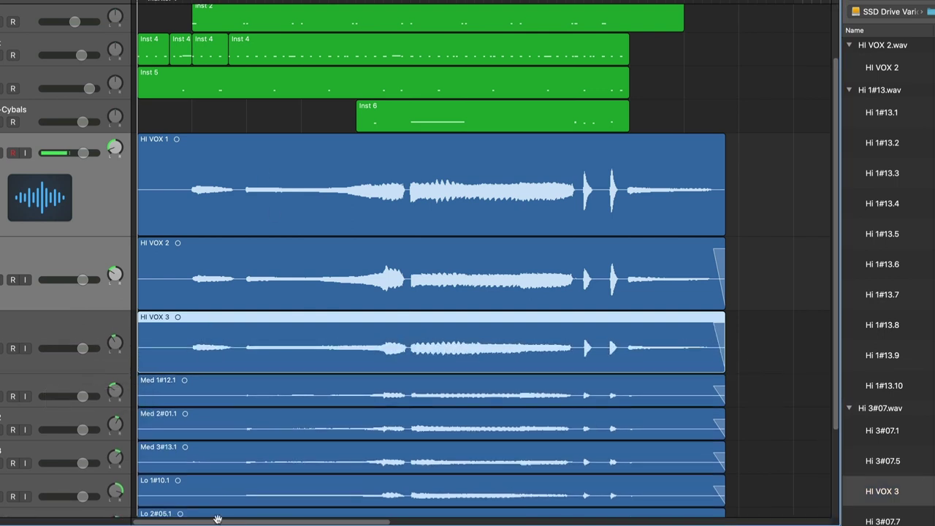
Extend the Inst 1 region's start leftward and pencil a long note near C2 on beat 1.
{"action": "scroll", "coordinate": [255, 207], "scroll_direction": "up", "scroll_amount": 5}
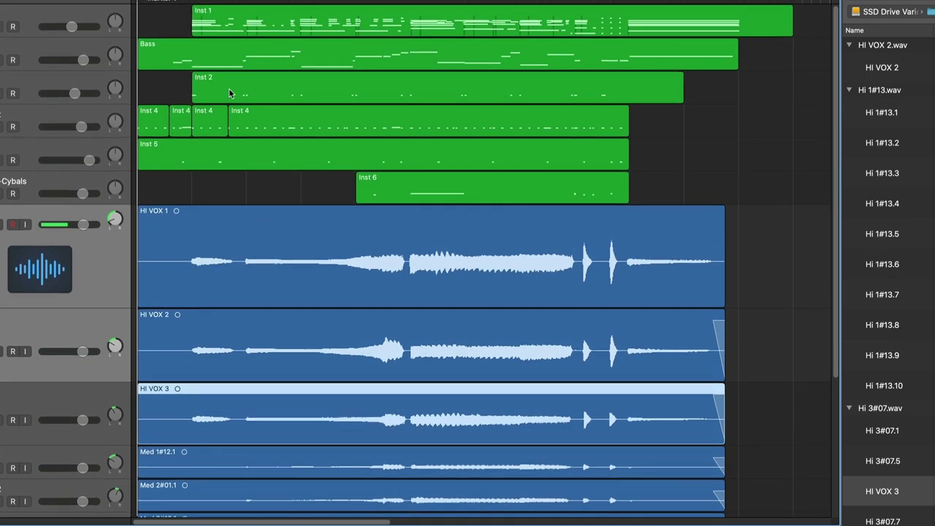
{"action": "left_click_drag", "start_coordinate": [192, 30], "coordinate": [141, 30]}
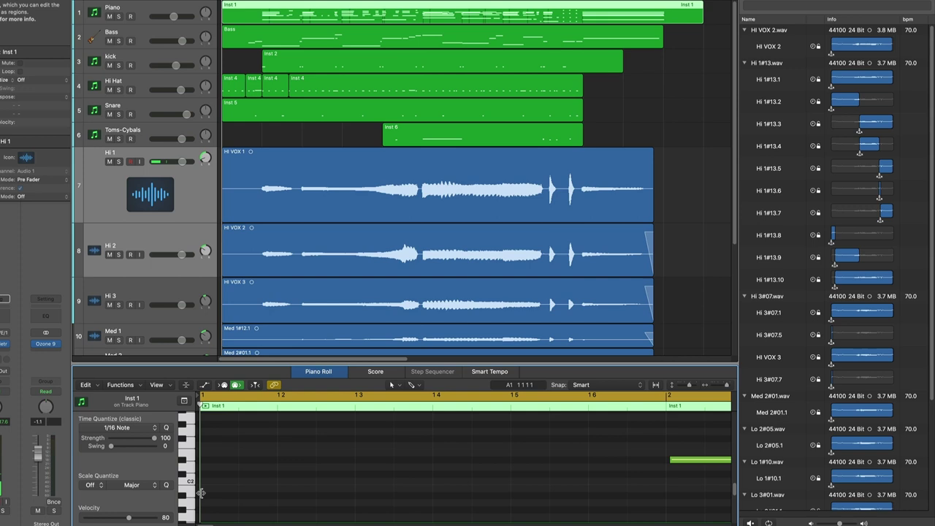
{"action": "left_click", "coordinate": [393, 387]}
{"action": "left_click", "coordinate": [413, 408]}
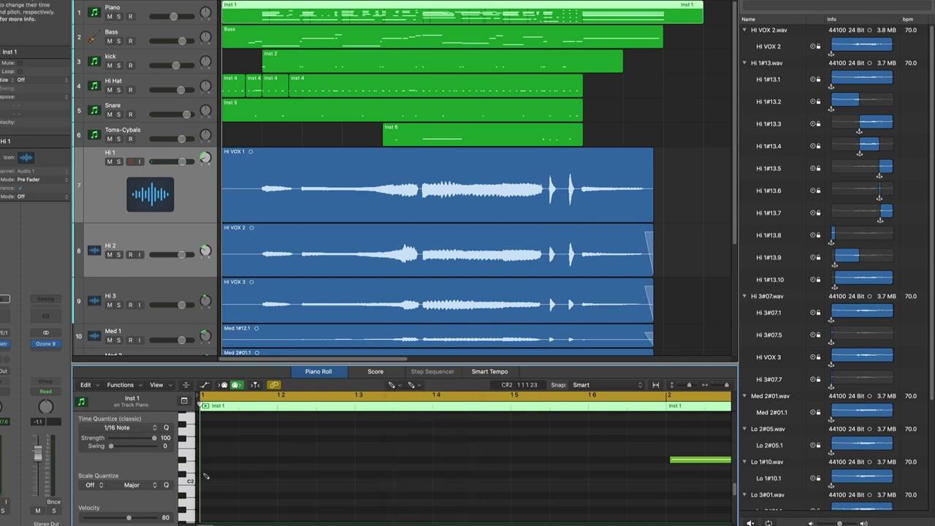
{"action": "left_click_drag", "start_coordinate": [205, 474], "coordinate": [452, 474]}
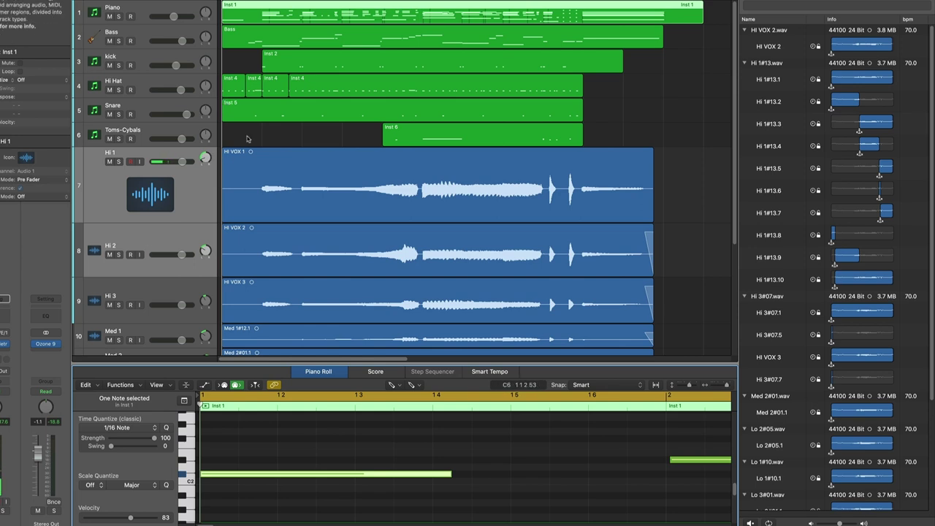
Display the HI VOX 1 region in the Audio Track editor, then add HI VOX 2–3 and Med 1's region to the selection.
{"action": "left_click", "coordinate": [171, 159]}
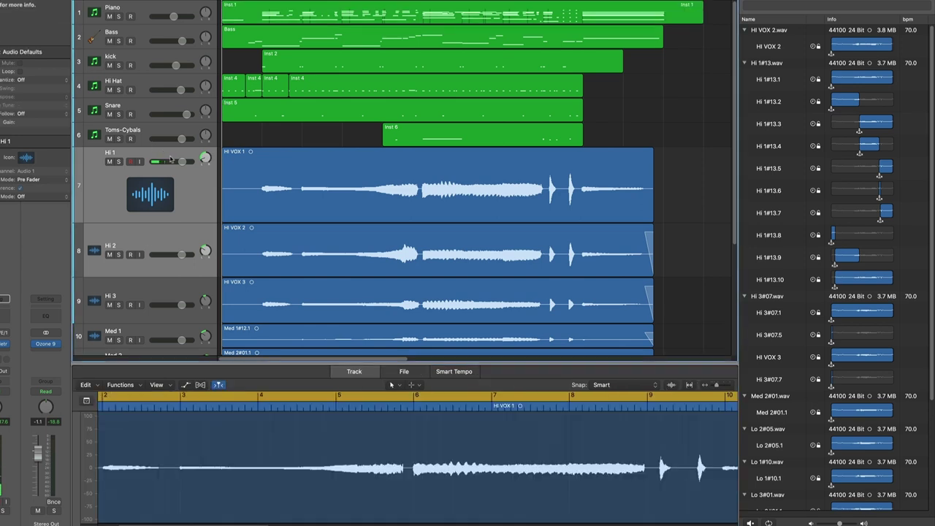
{"action": "left_click", "coordinate": [184, 289], "text": "shift"}
{"action": "left_click", "coordinate": [193, 334], "text": "shift"}
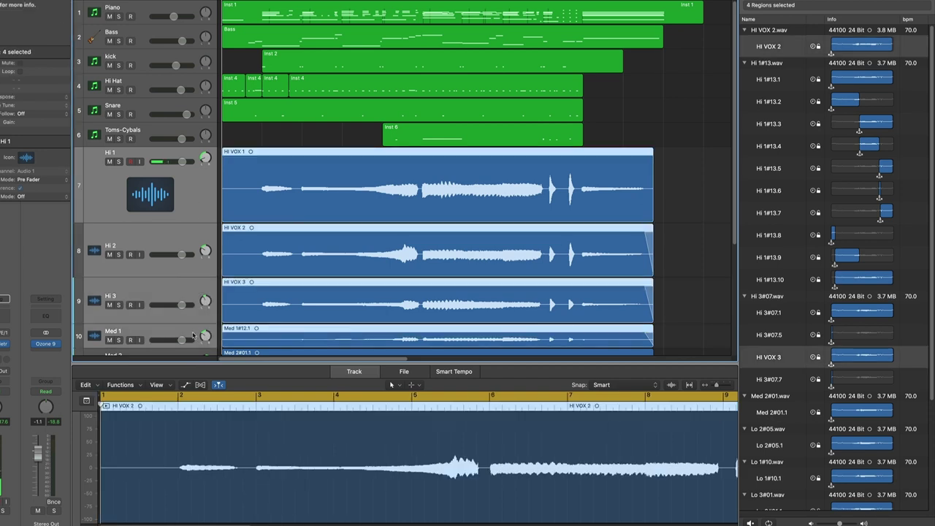